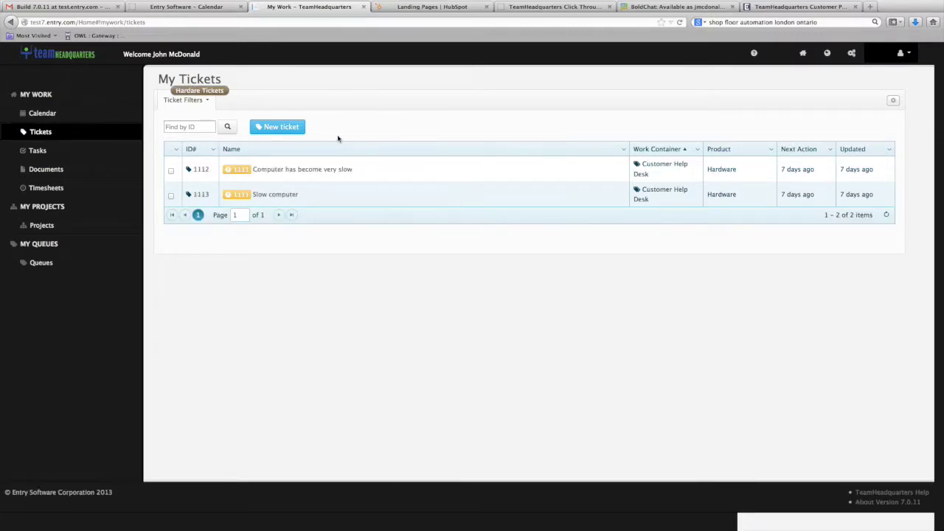
Step: Start a new ticket and assign it to the Customer Help Desk queue
left_click(277, 127)
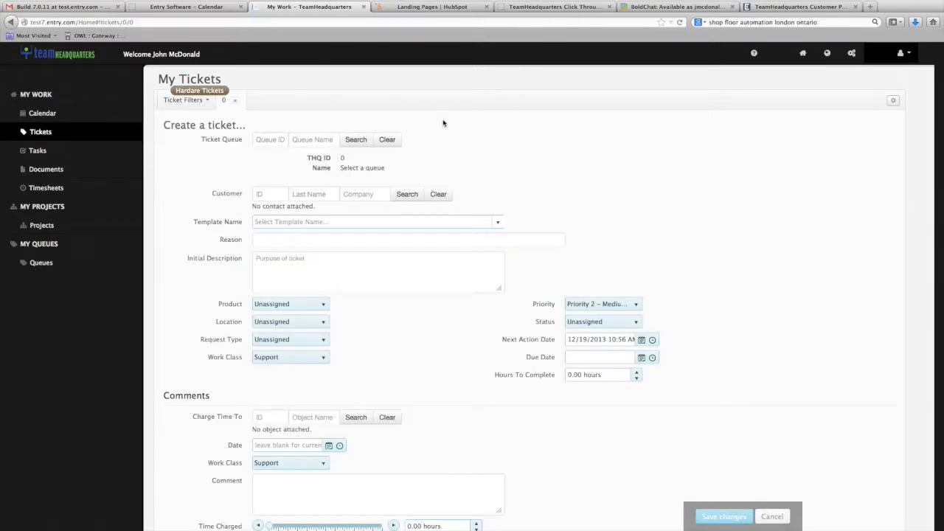
left_click(360, 140)
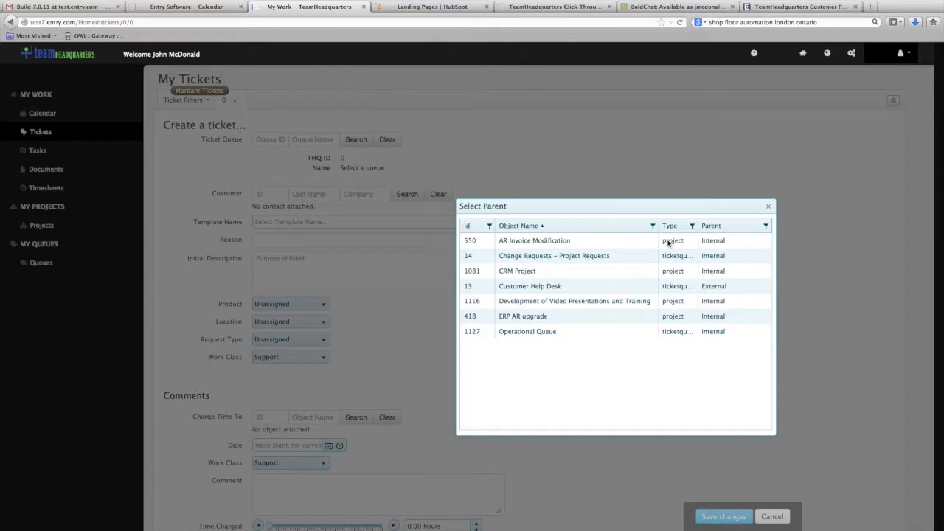
left_click(539, 288)
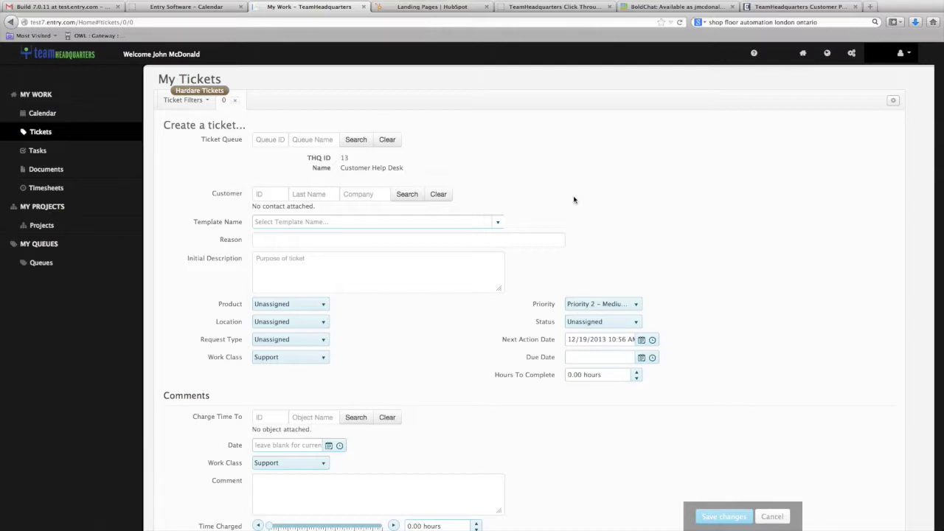
Step: Find the customer by last name and attach that contact to the ticket
left_click(407, 194)
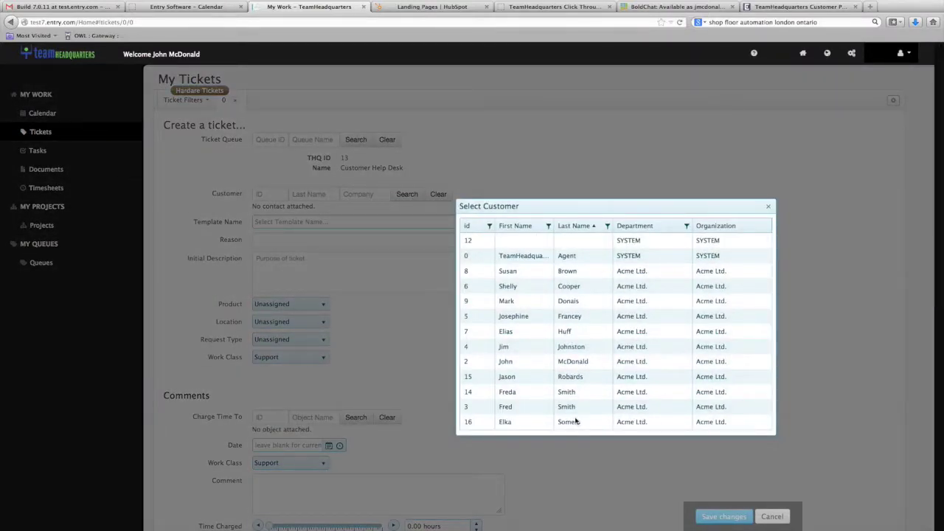
left_click(323, 195)
type("McDonald")
left_click(408, 194)
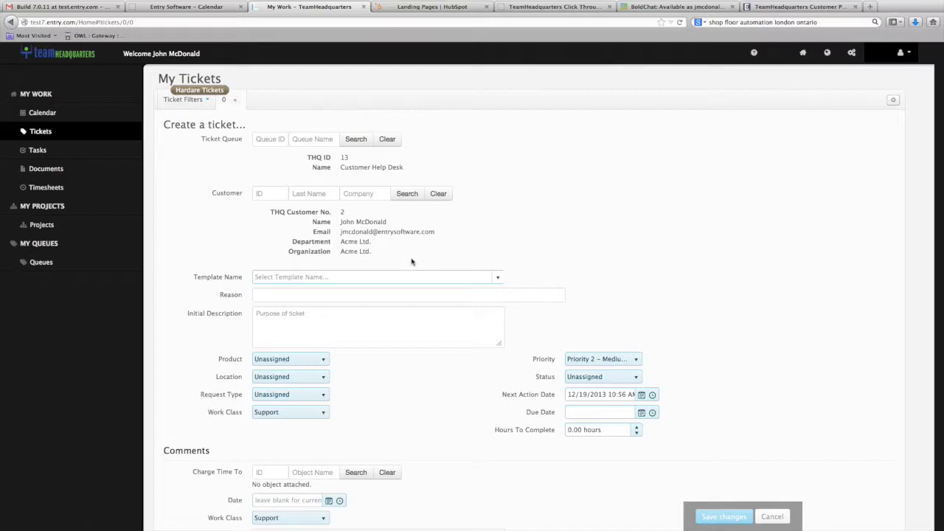
Step: Enter the reason "My Printer is making strange noises" and describe the Laserjet IIP's grinding noise with a request for a service call
left_click(498, 280)
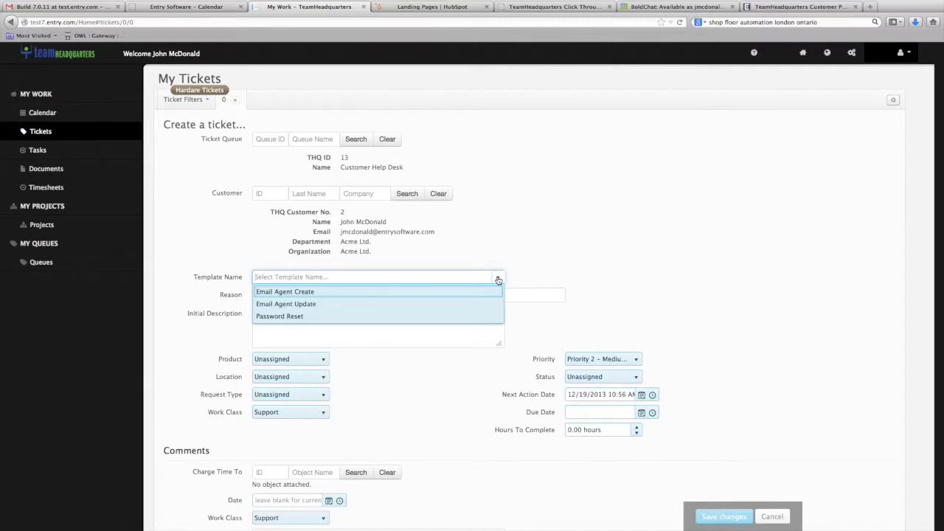
left_click(336, 295)
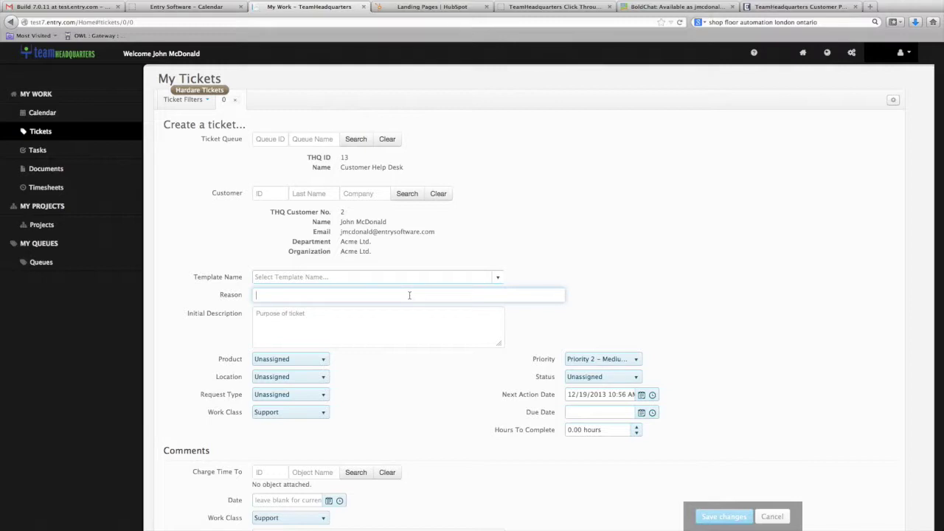
type("My Printer is making strange noises")
left_click(342, 314)
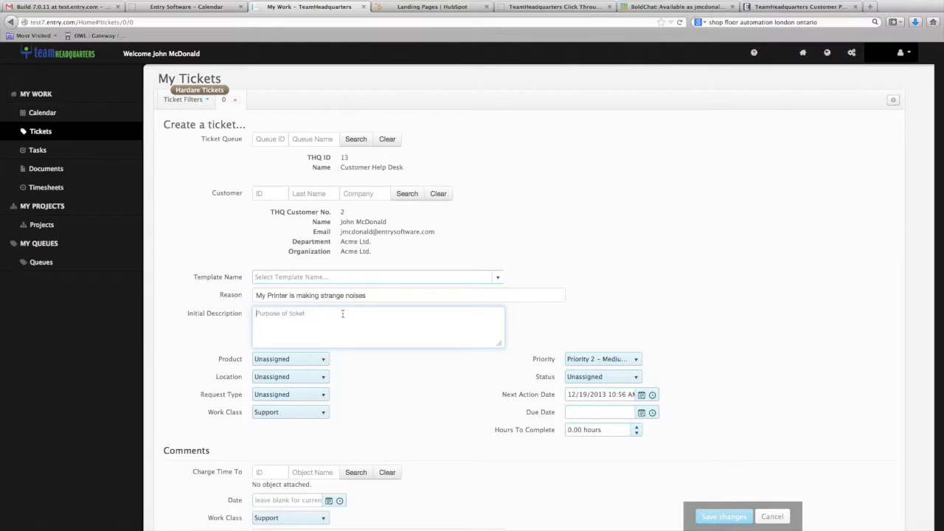
type("When I use my Laserjet IIP it makes a grinding noise.  I am really worried about it and would like to have a service call.")
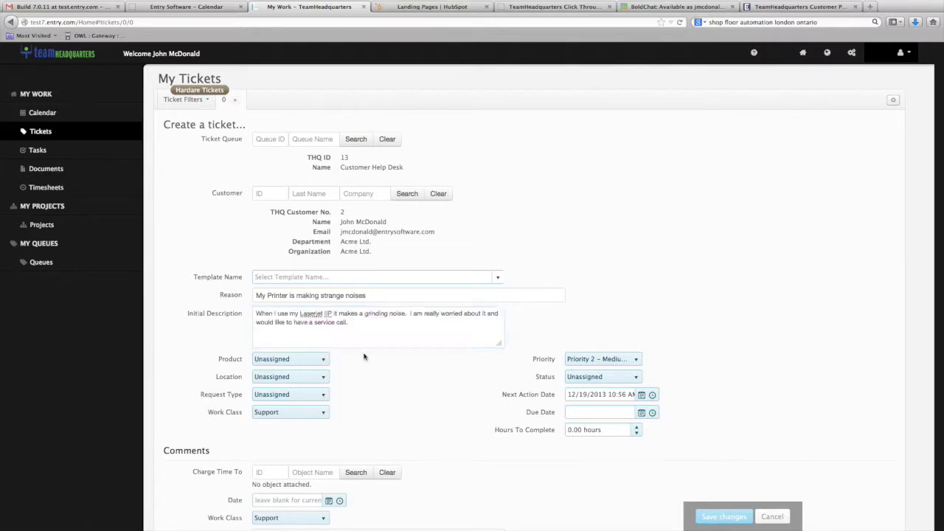
Step: Set the ticket's product to HW- Printer, location to Springfield office and request type to Operational Activity
scroll(362, 358, "down", 1)
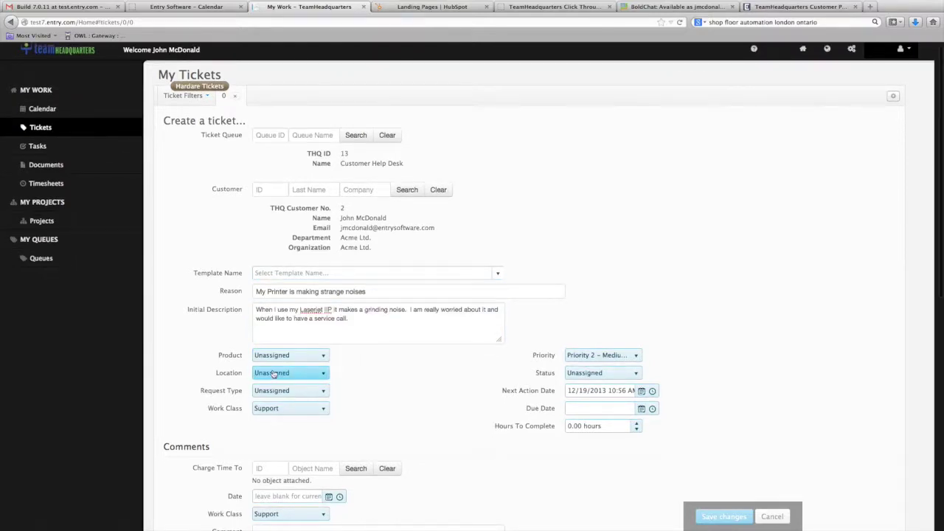
scroll(274, 378, "up", 1)
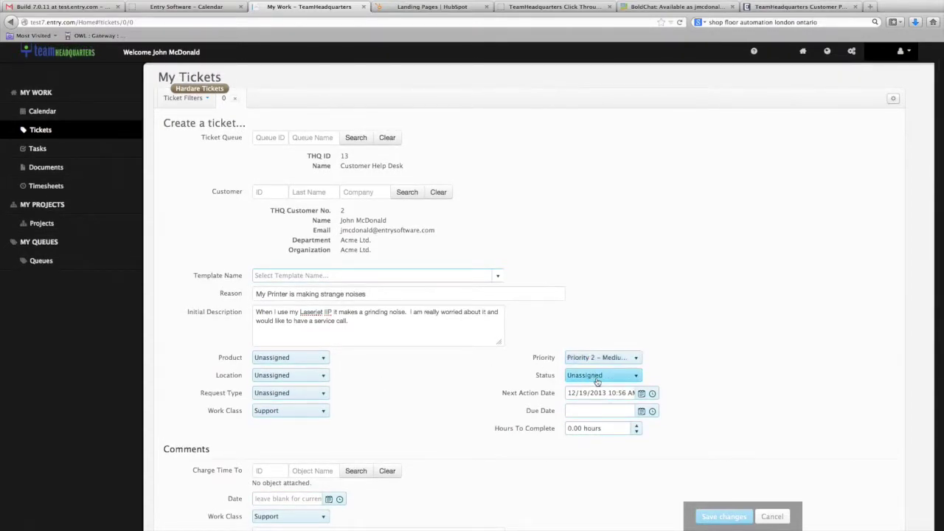
scroll(597, 380, "down", 1)
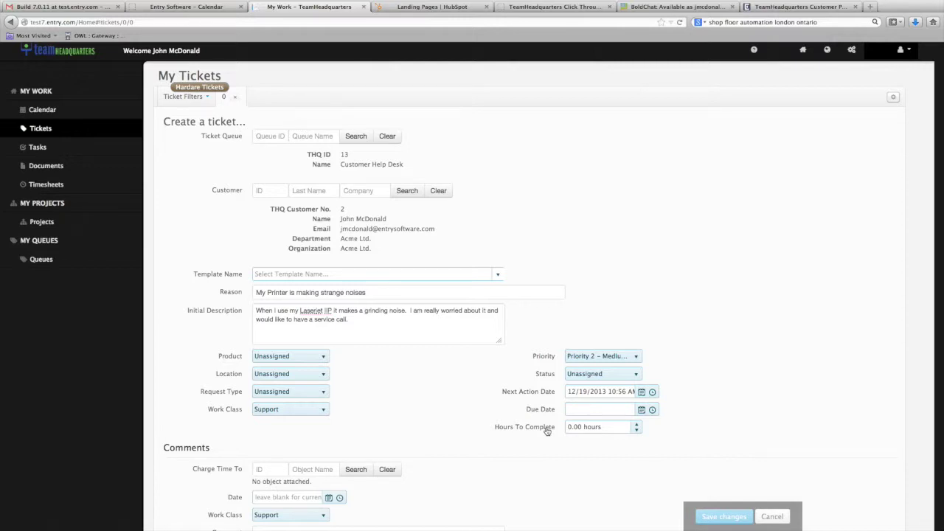
scroll(396, 277, "down", 3)
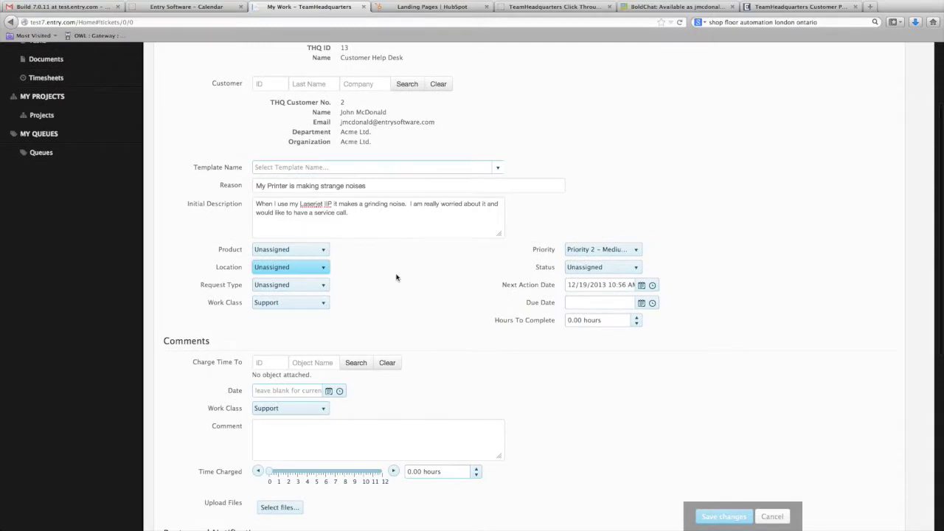
left_click(323, 251)
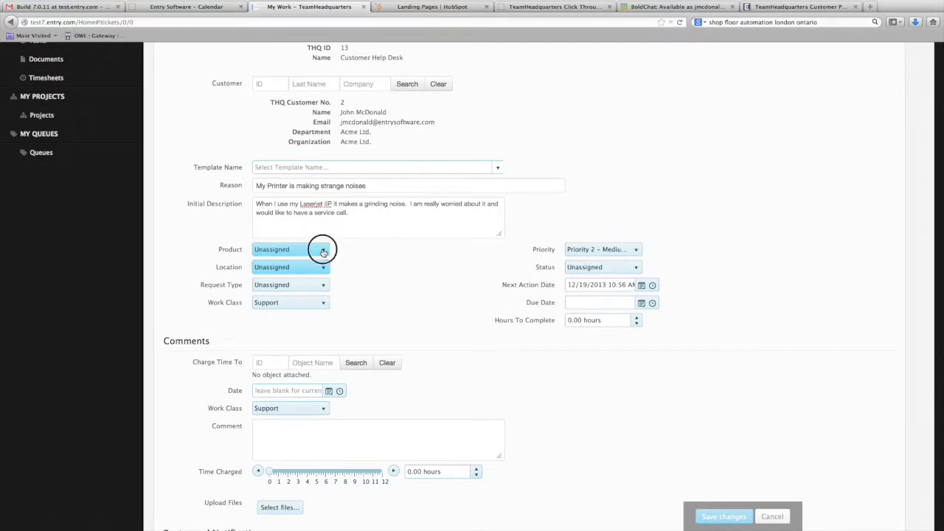
left_click(288, 260)
left_click(289, 267)
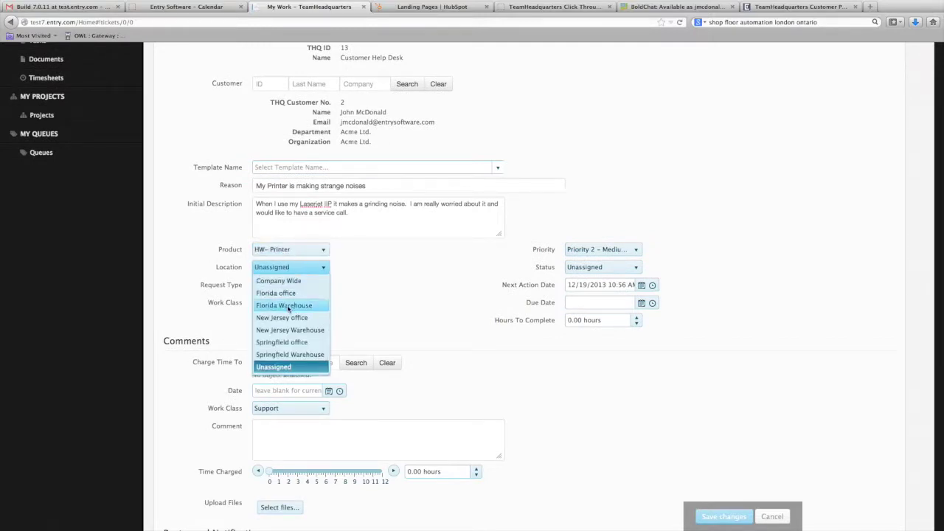
left_click(282, 342)
left_click(292, 286)
left_click(291, 320)
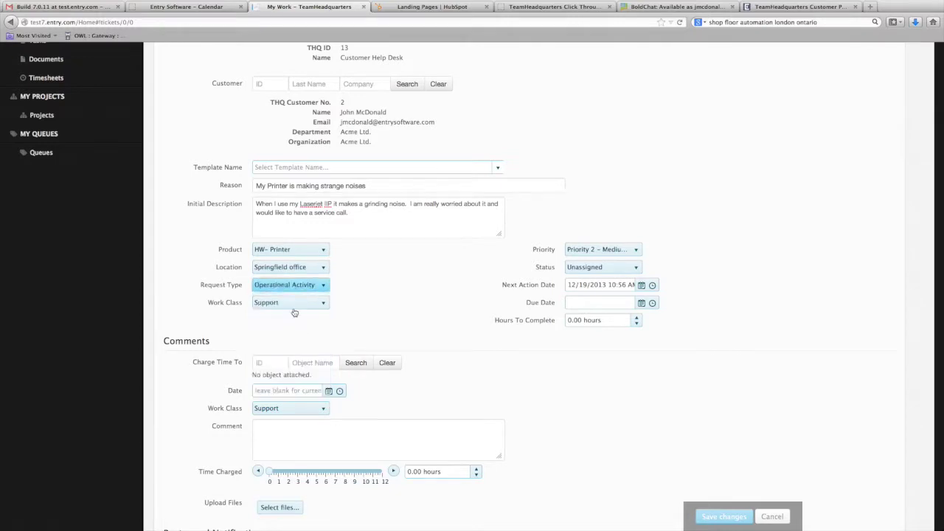
Step: Choose Priority 2 - Medium for the ticket and set its status to In Process
left_click(613, 250)
left_click(599, 334)
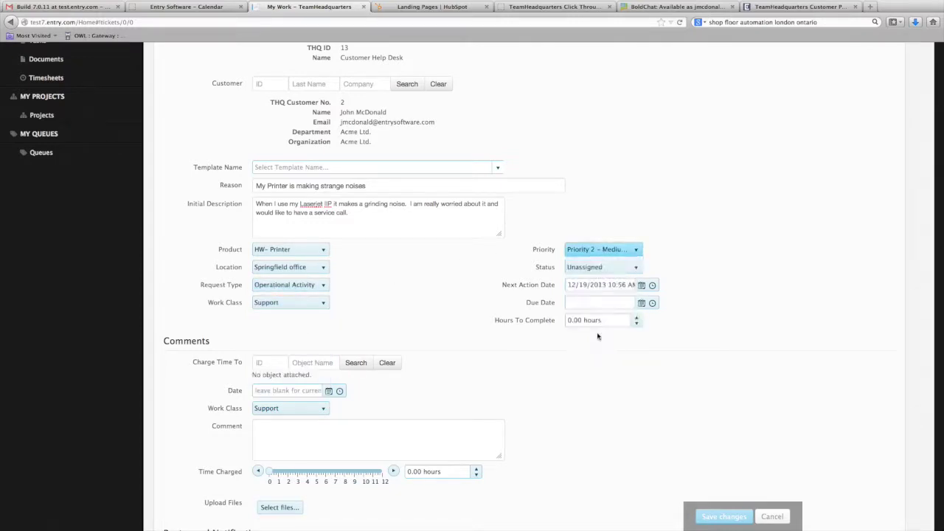
left_click(604, 268)
left_click(601, 318)
Step: Schedule the next action and due date for December 20, 2013, with 1 hour to complete, under the Support work class
left_click(641, 285)
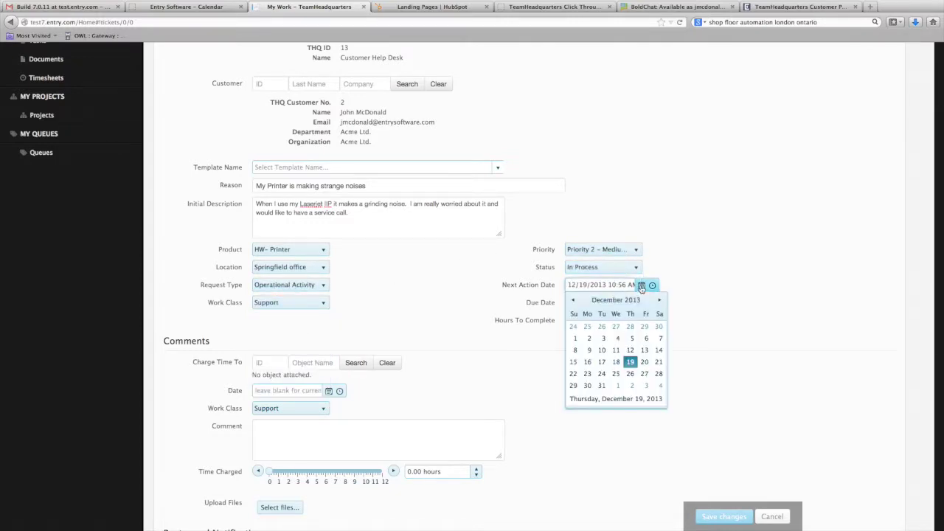
left_click(644, 361)
left_click(640, 303)
left_click(643, 379)
left_click(637, 319)
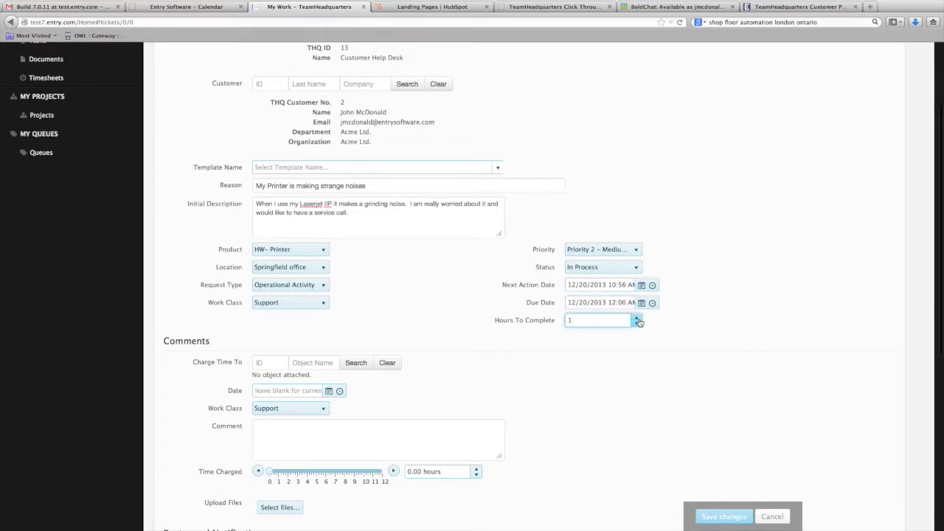
left_click(295, 303)
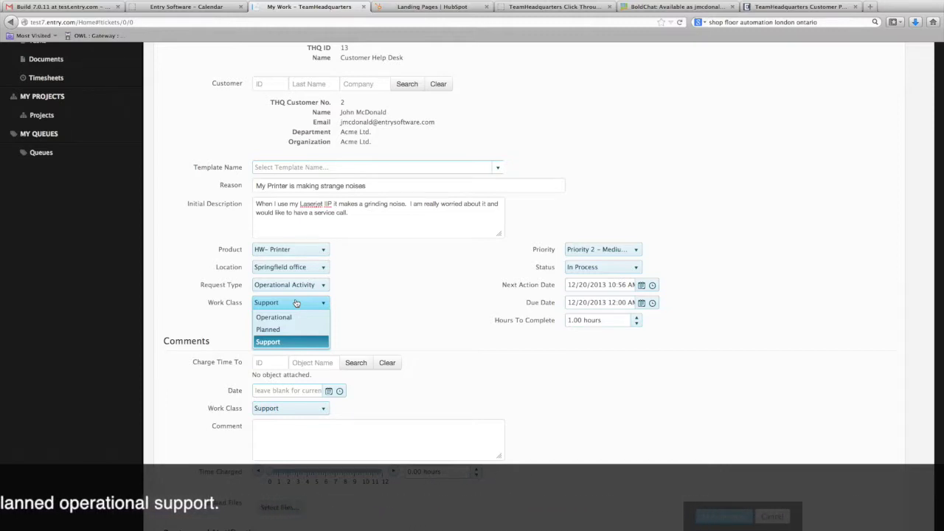
left_click(290, 342)
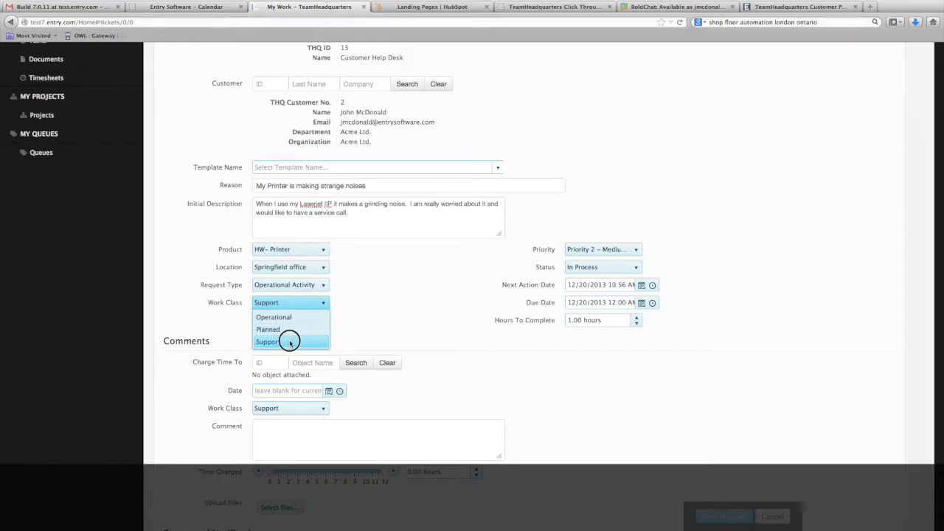
Step: Examine the objects available for charging time in the comments section
scroll(365, 298, "down", 3)
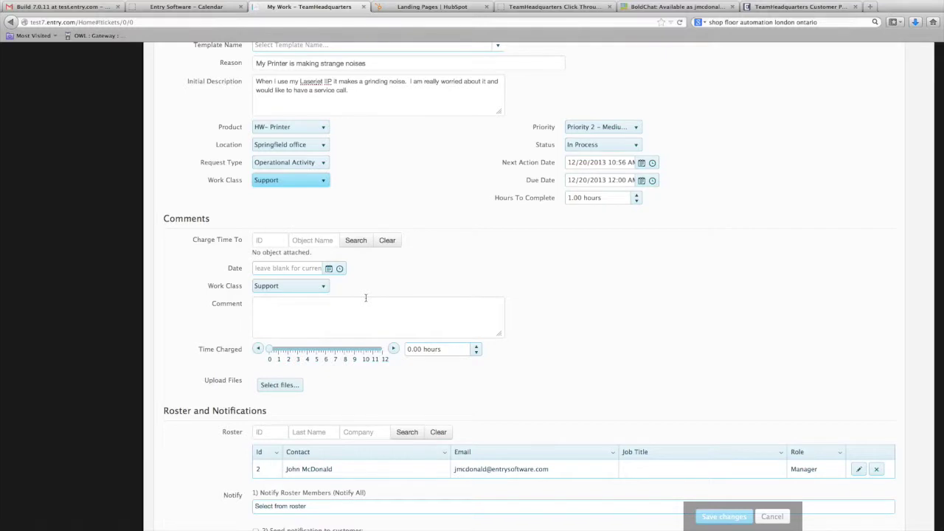
left_click(365, 297)
scroll(471, 210, "down", 2)
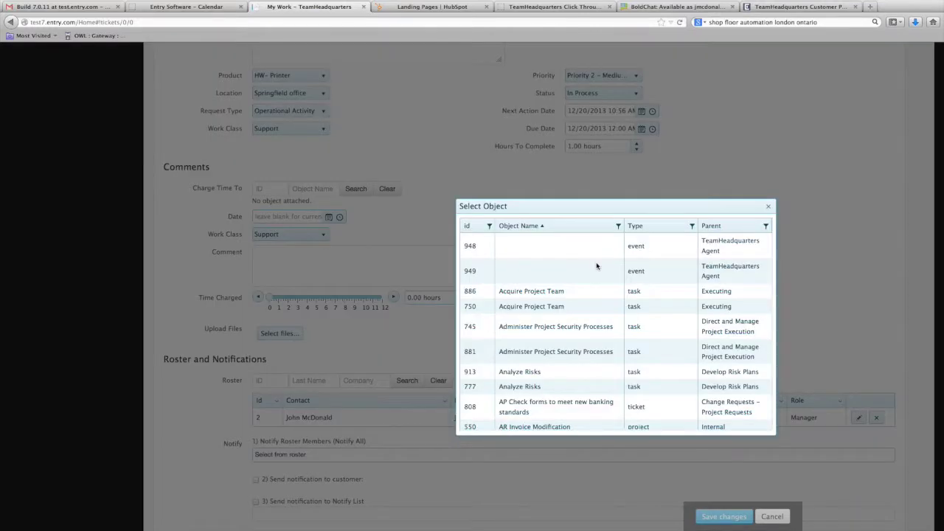
scroll(566, 294, "down", 6)
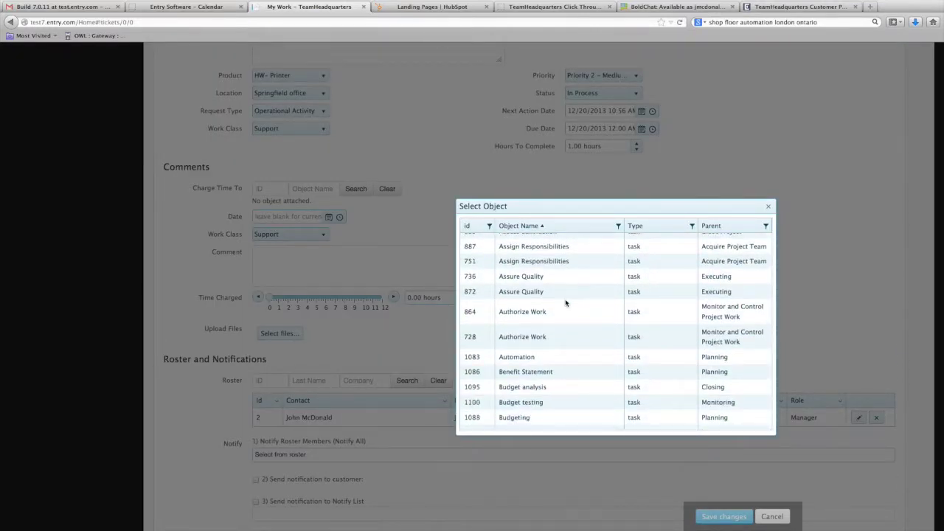
scroll(566, 302, "down", 6)
Step: Write a comment thanking the customer and announcing the technician's printer visit tomorrow morning, signed "Your service team.", and charge 1 hour
left_click(286, 215)
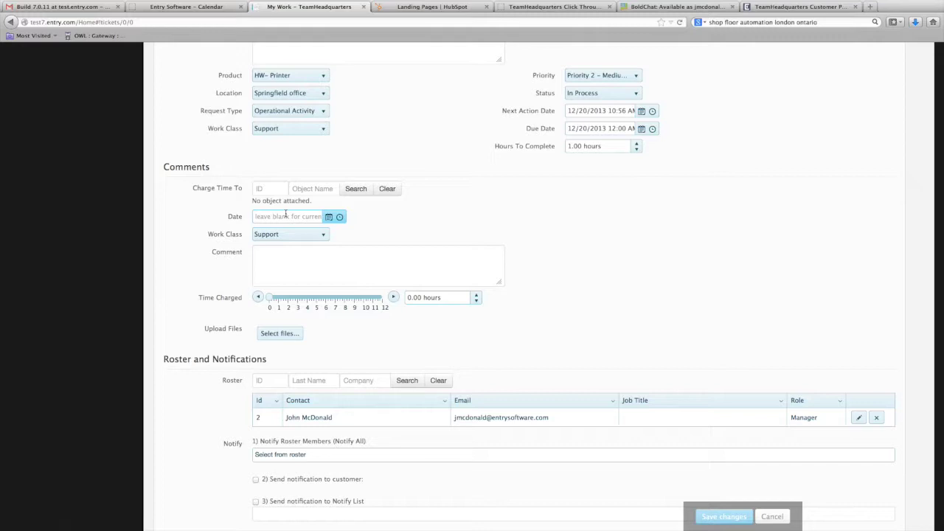
left_click(295, 234)
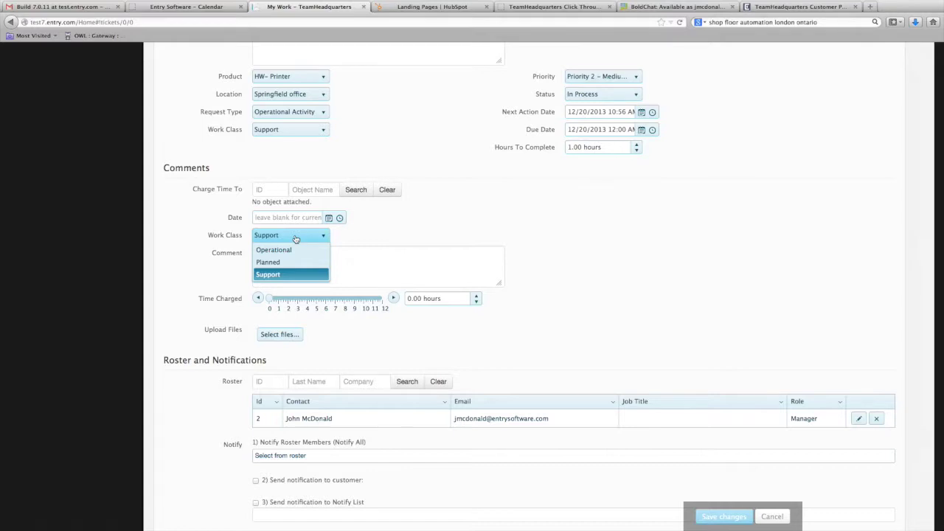
left_click(351, 257)
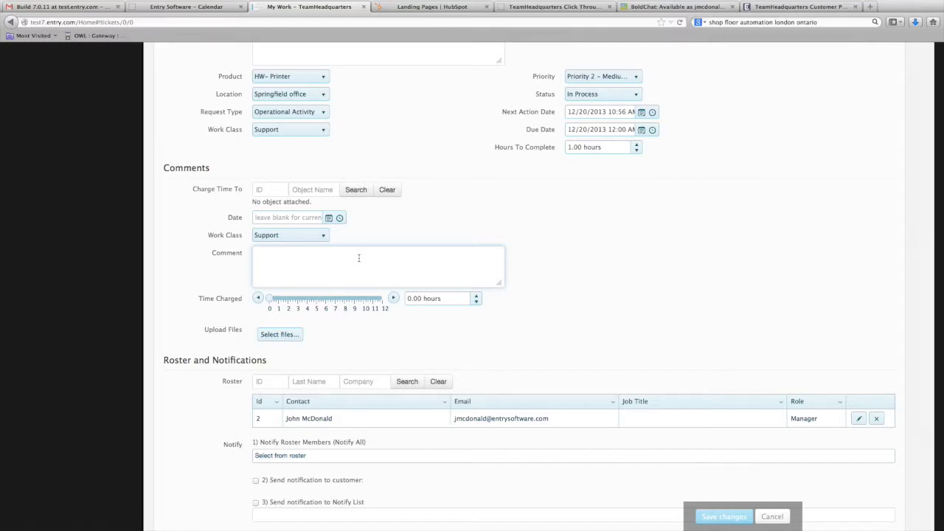
type("Thank you for your service request. We have reviewed your printer and we'll be out tomorrow morning to work on the printer. Your technician will be Jim Johnston.  Best, Your service team.")
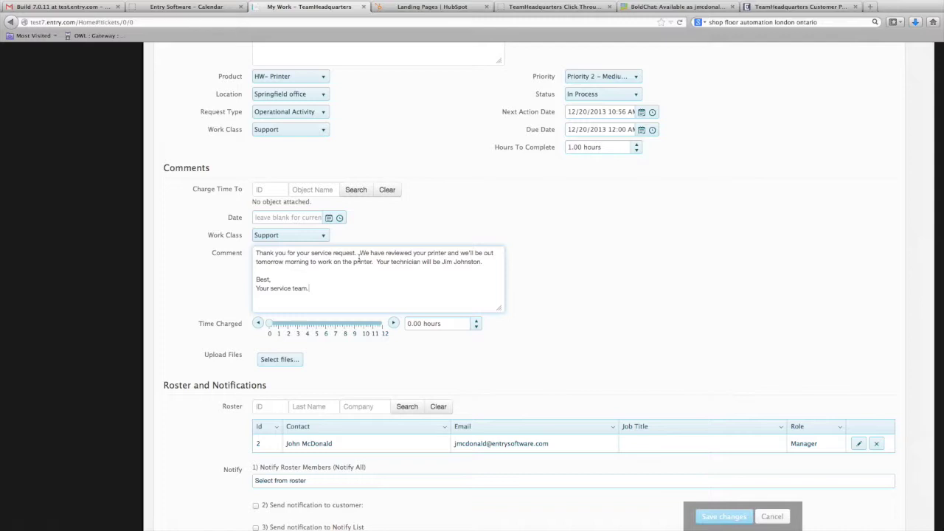
left_click(439, 323)
type("1")
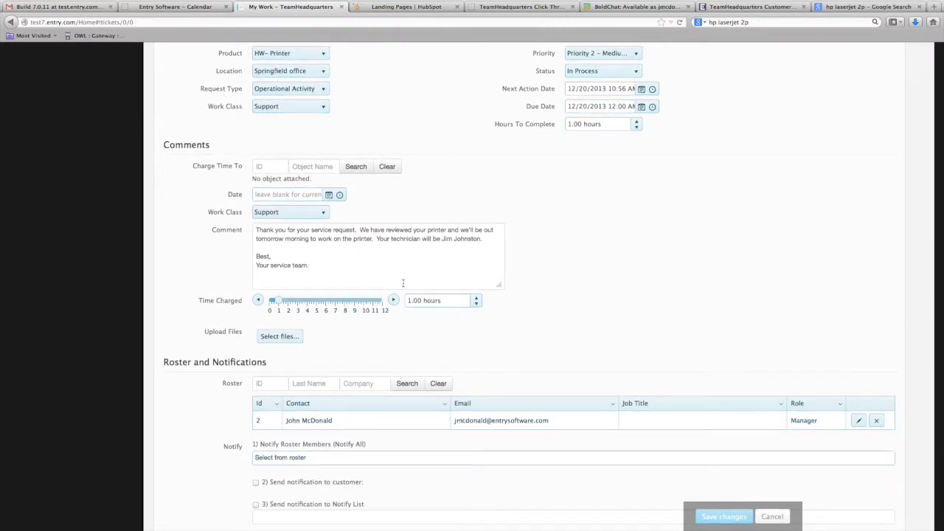
Step: Upload the picture hp_laserjet_IIID__01101_zoom.jpg from the Pictures folder to the ticket
left_click(280, 336)
left_click(266, 210)
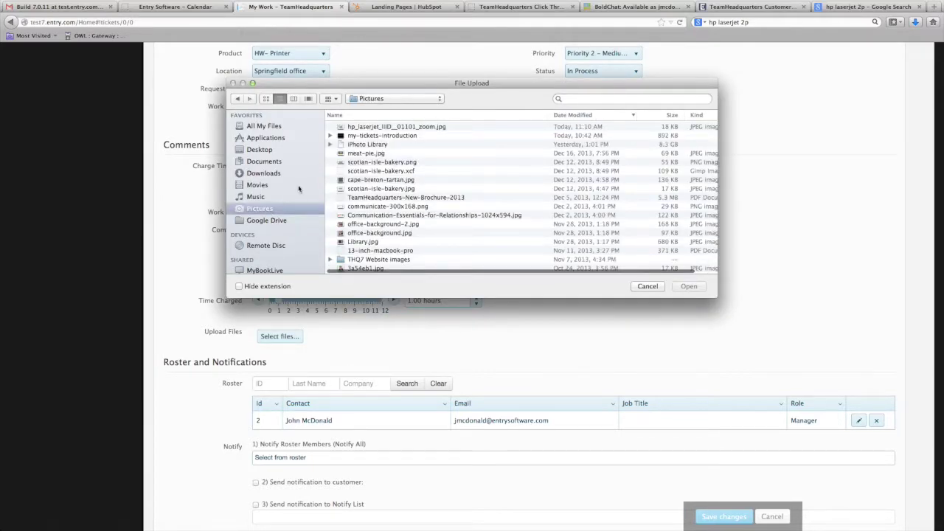
left_click(362, 126)
left_click(689, 286)
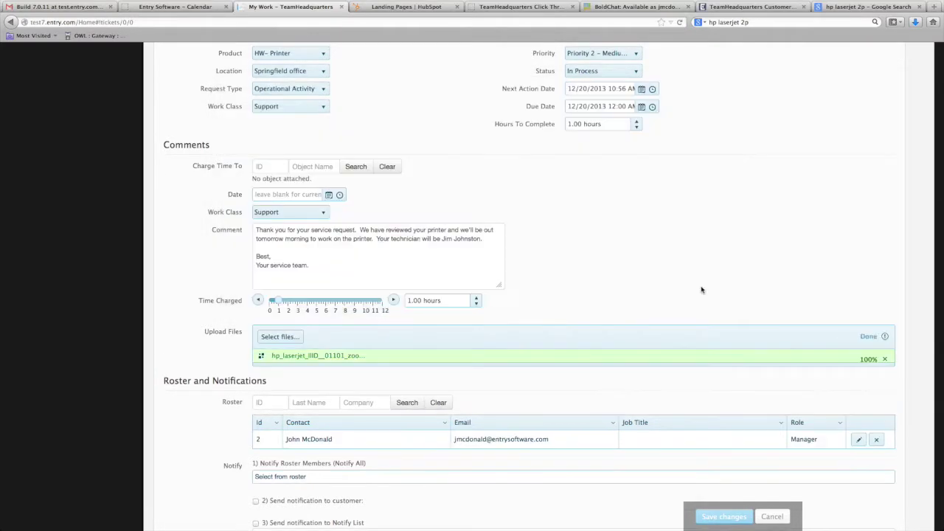
scroll(645, 311, "up", 1)
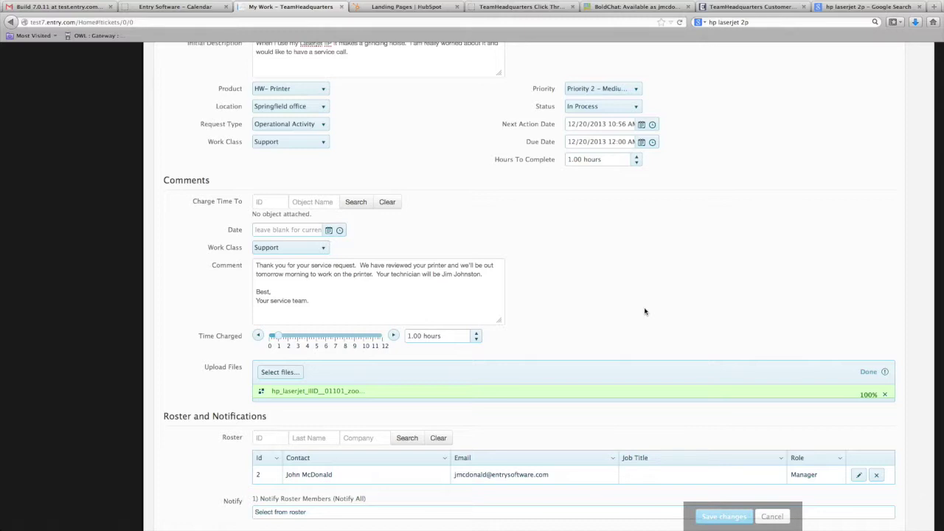
scroll(645, 311, "up", 6)
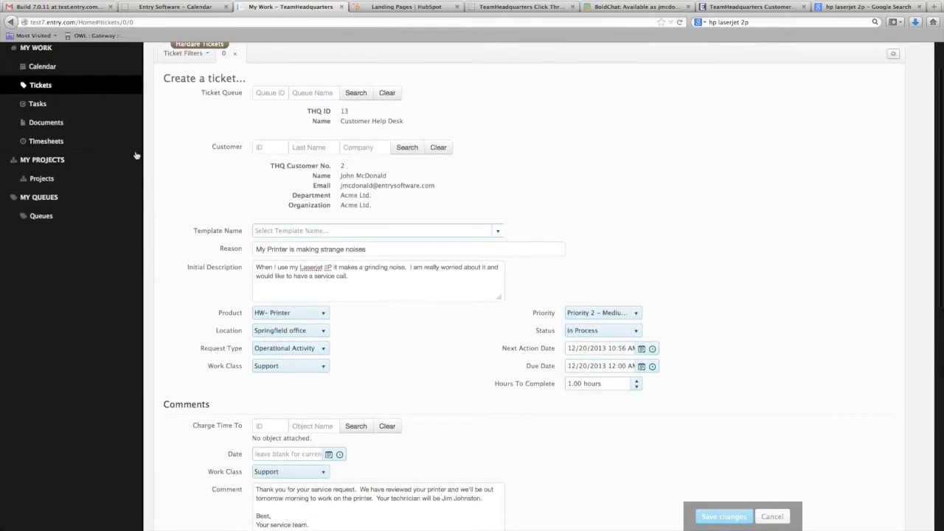
scroll(366, 344, "down", 5)
scroll(366, 344, "down", 5)
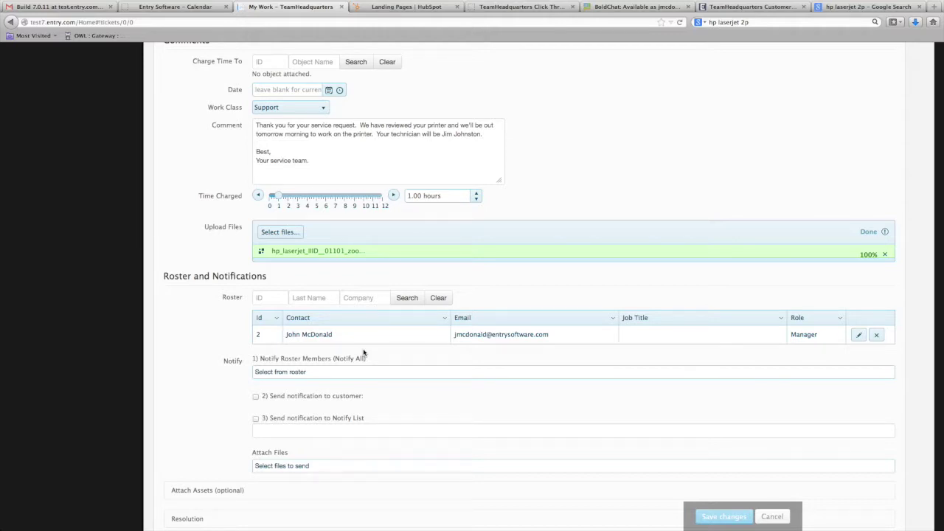
scroll(363, 353, "up", 1)
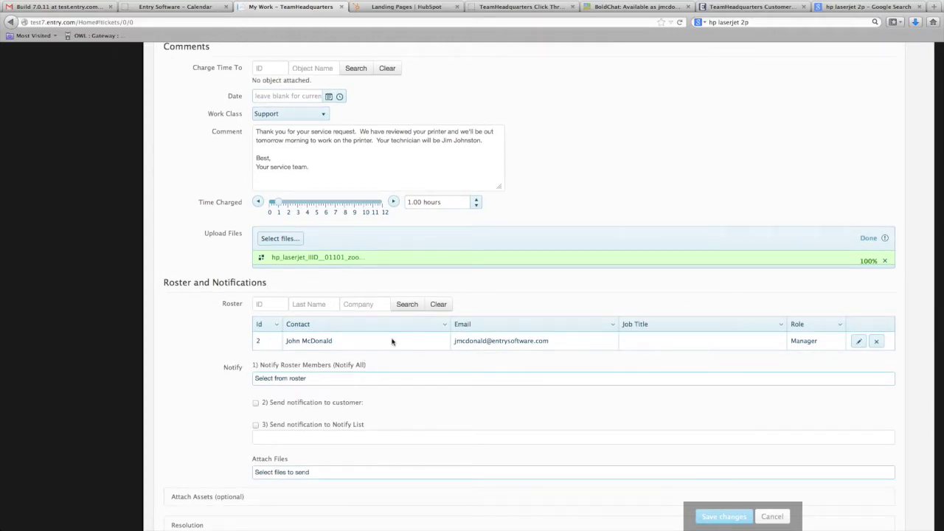
Step: Add the level 1 help desk technician from Acme Ltd. to the ticket roster and remove the existing manager
left_click(408, 304)
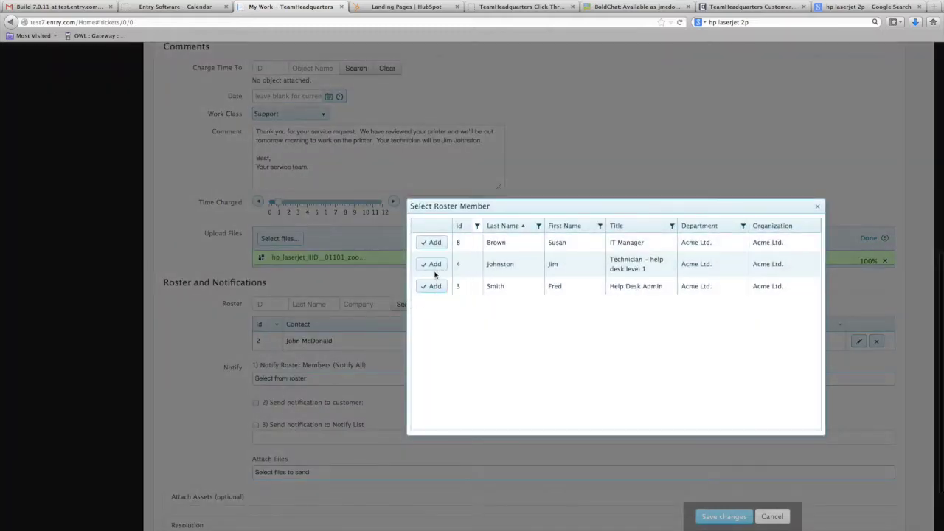
left_click(434, 265)
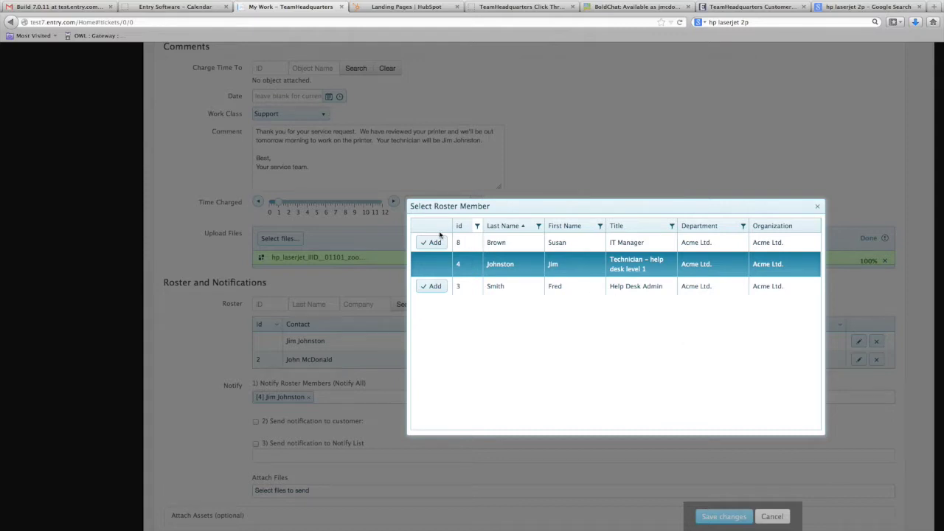
left_click(816, 205)
left_click(876, 359)
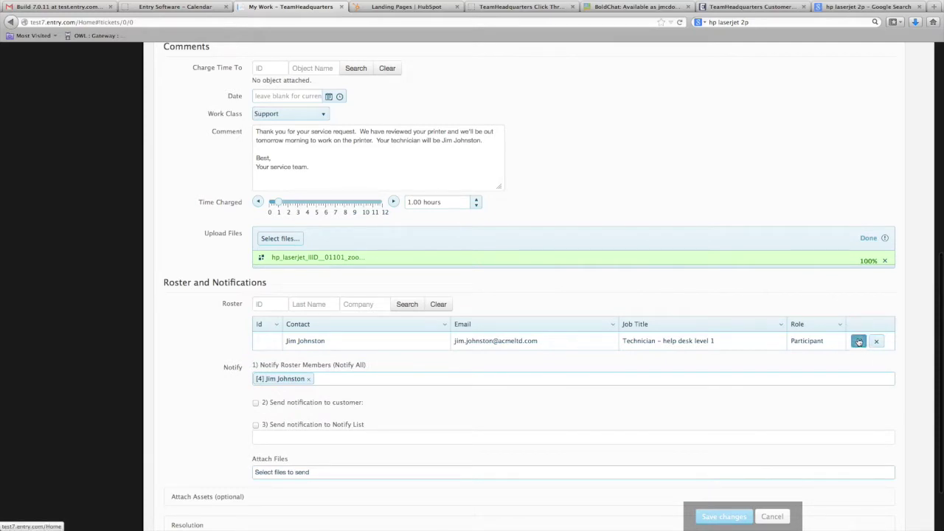
Step: Change the technician's role on the roster to Manager
left_click(859, 343)
left_click(833, 348)
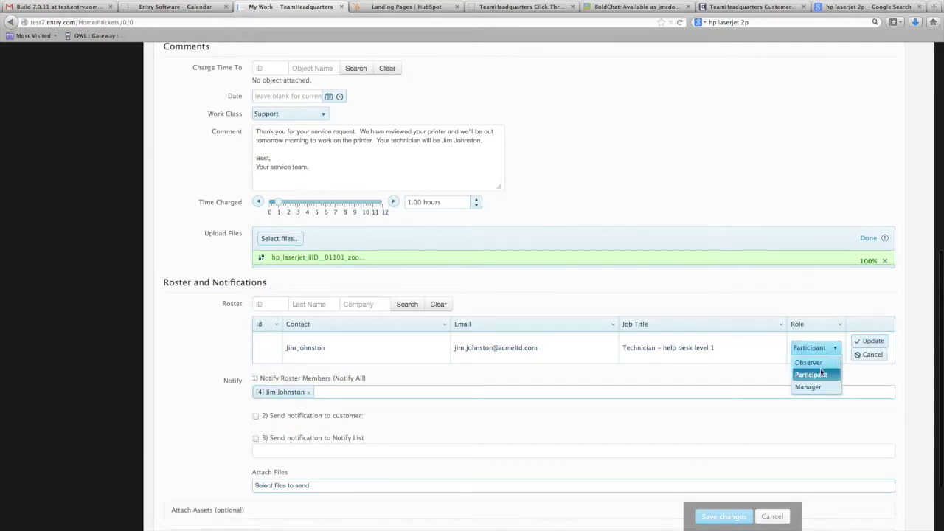
left_click(813, 390)
left_click(869, 341)
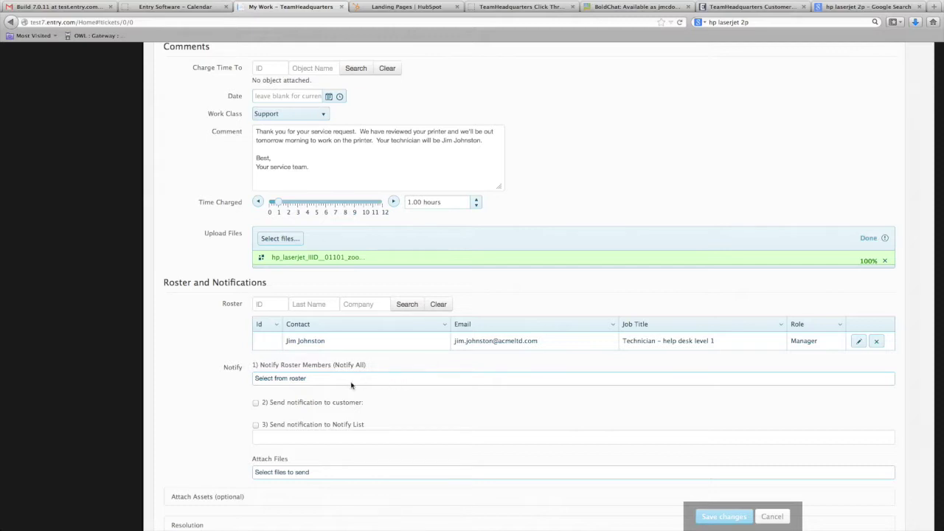
Step: Select the level 1 help desk technician as the roster member to notify
left_click(296, 381)
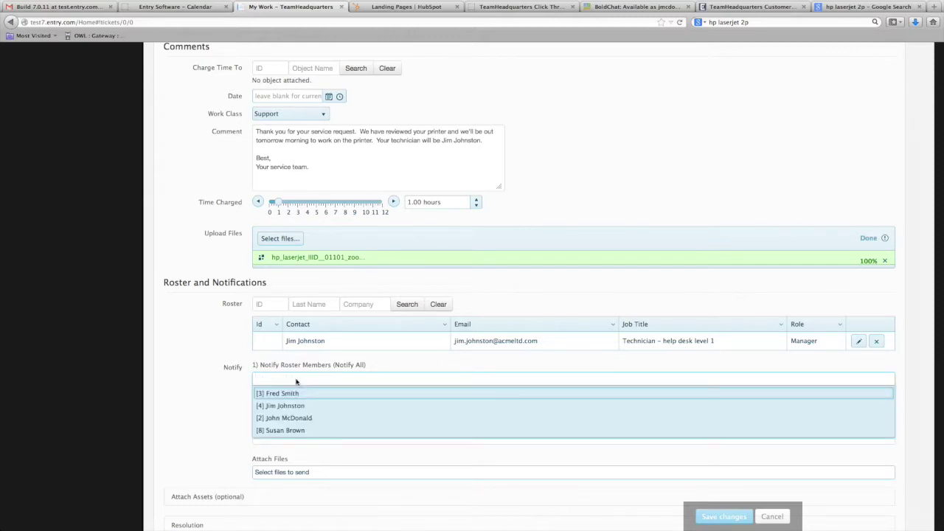
left_click(290, 407)
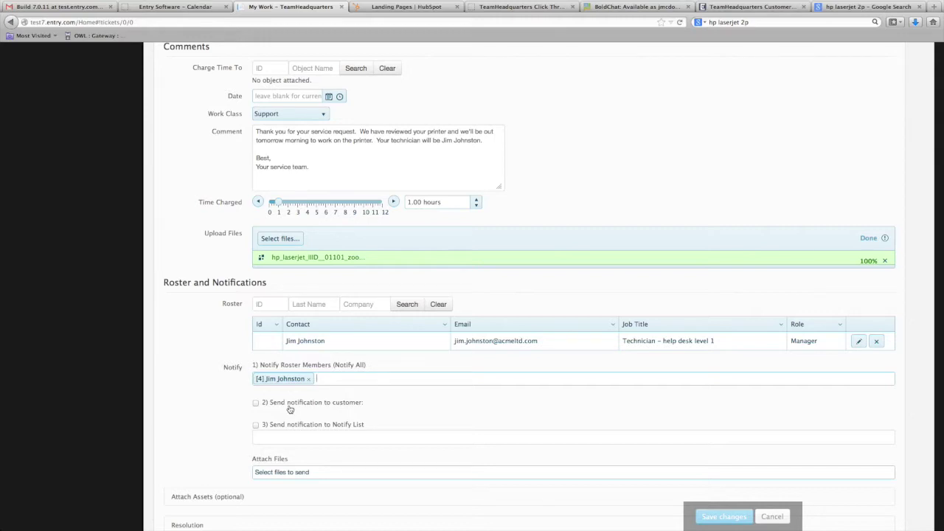
left_click(339, 379)
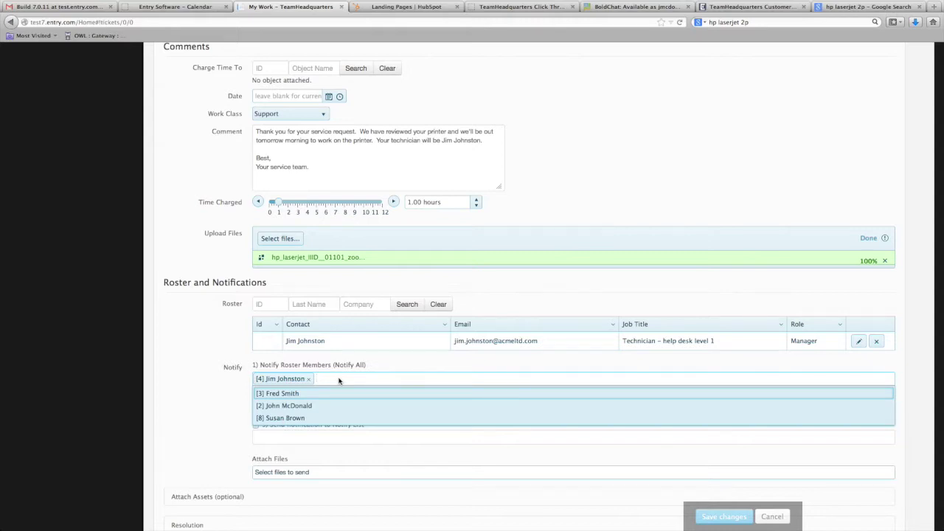
left_click(339, 381)
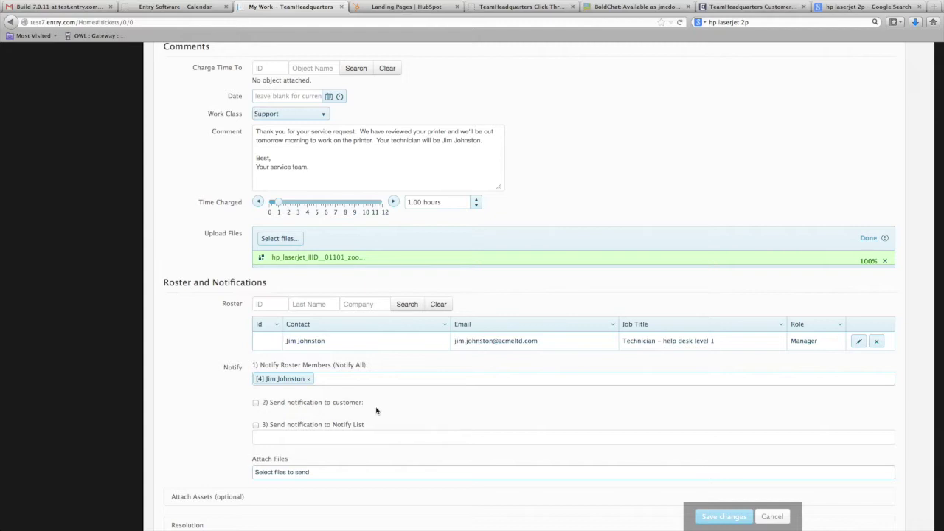
Step: Enable notifications to the customer and to the Notify List, and fill in the list recipient's e-mail address
left_click(256, 403)
left_click(256, 426)
scroll(255, 426, "down", 1)
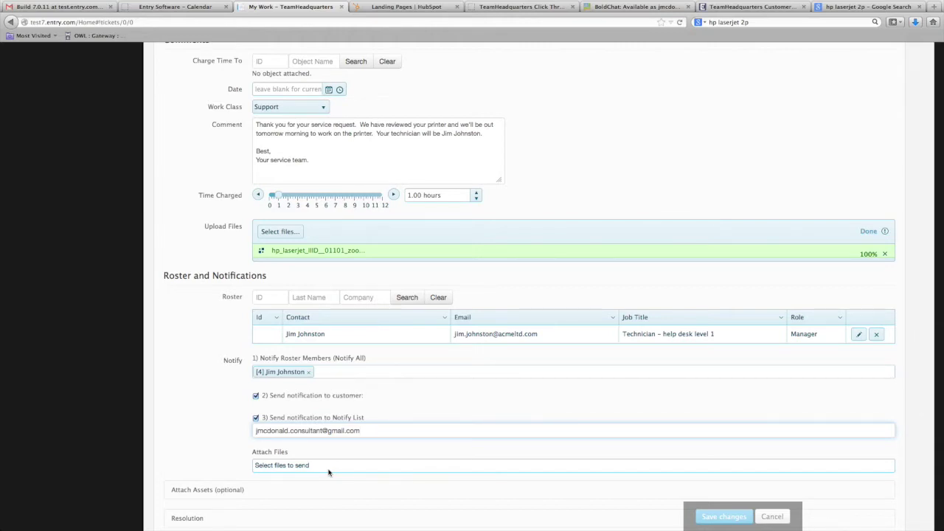
Step: Attach the Desk Phone with ID 19 and the HP Printer – MFW P116 to the ticket as assets
scroll(329, 472, "down", 2)
left_click(206, 425)
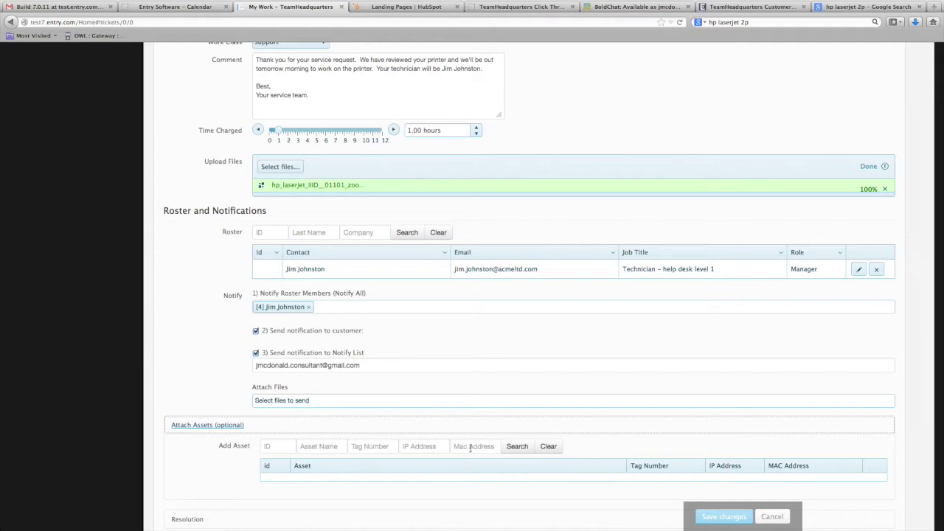
left_click(516, 447)
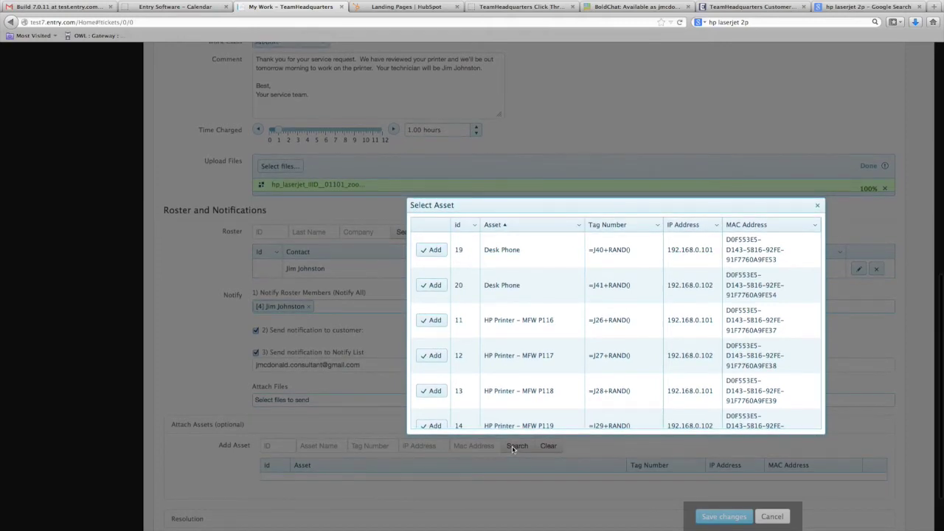
left_click(430, 250)
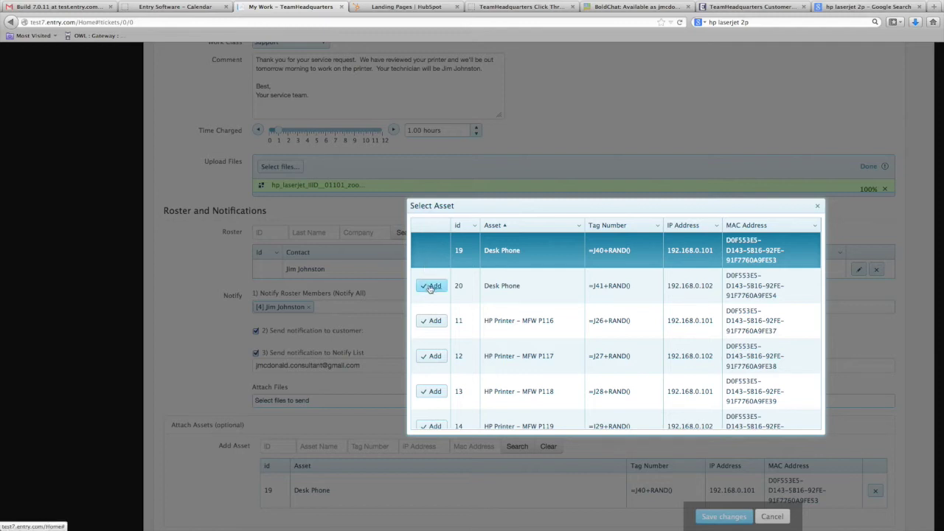
left_click(430, 321)
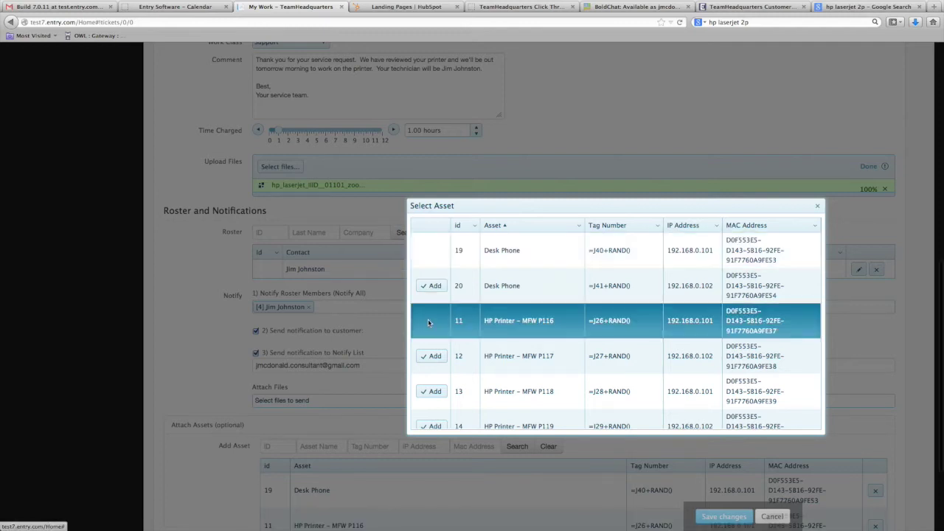
key("Escape")
Step: Expand the ticket's resolution section and examine its state choices and resolution text field
scroll(211, 430, "down", 3)
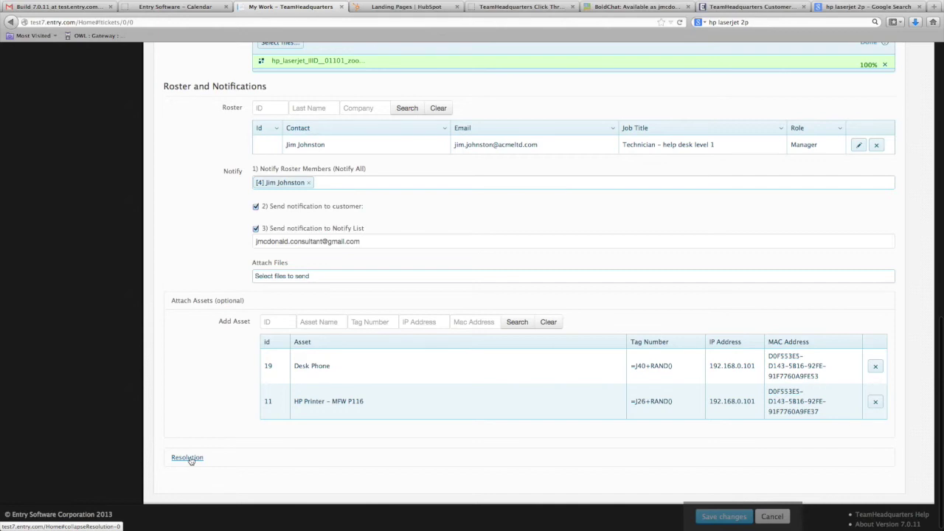
left_click(187, 457)
scroll(224, 461, "down", 2)
scroll(224, 461, "down", 2)
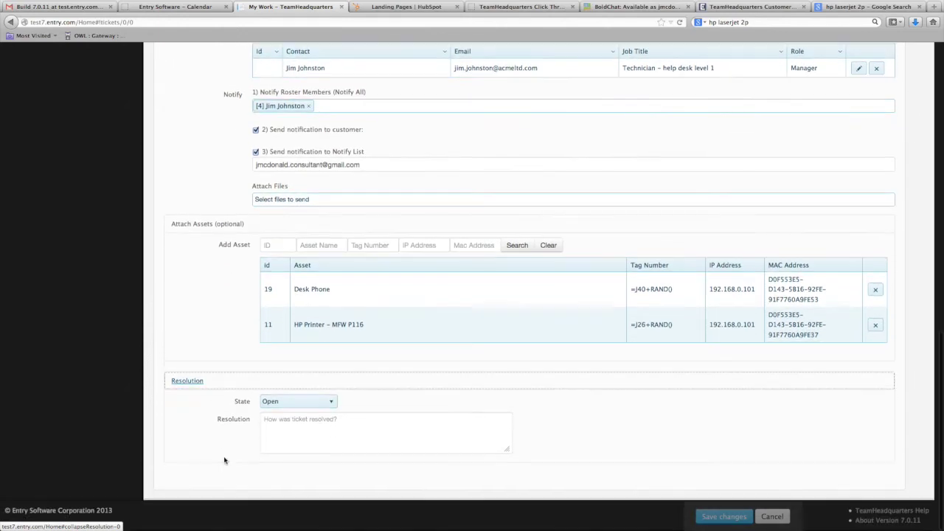
left_click(279, 405)
left_click(355, 436)
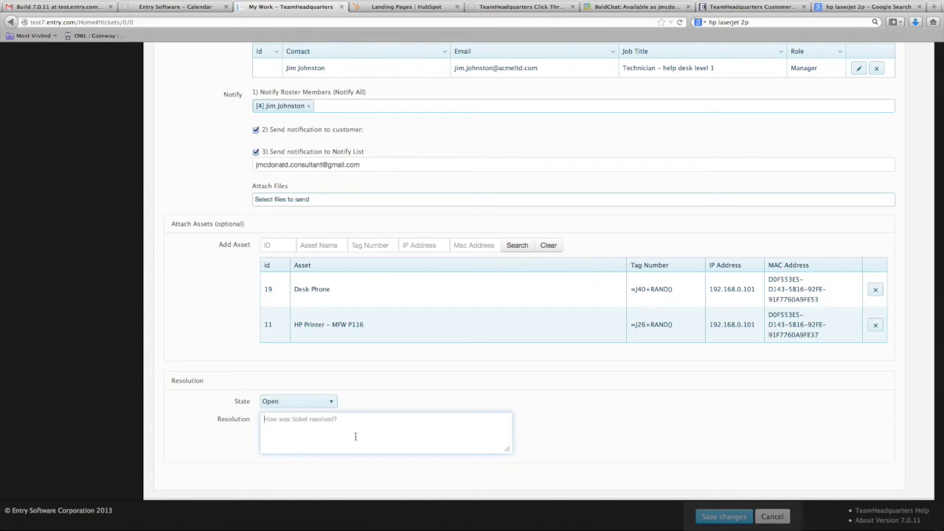